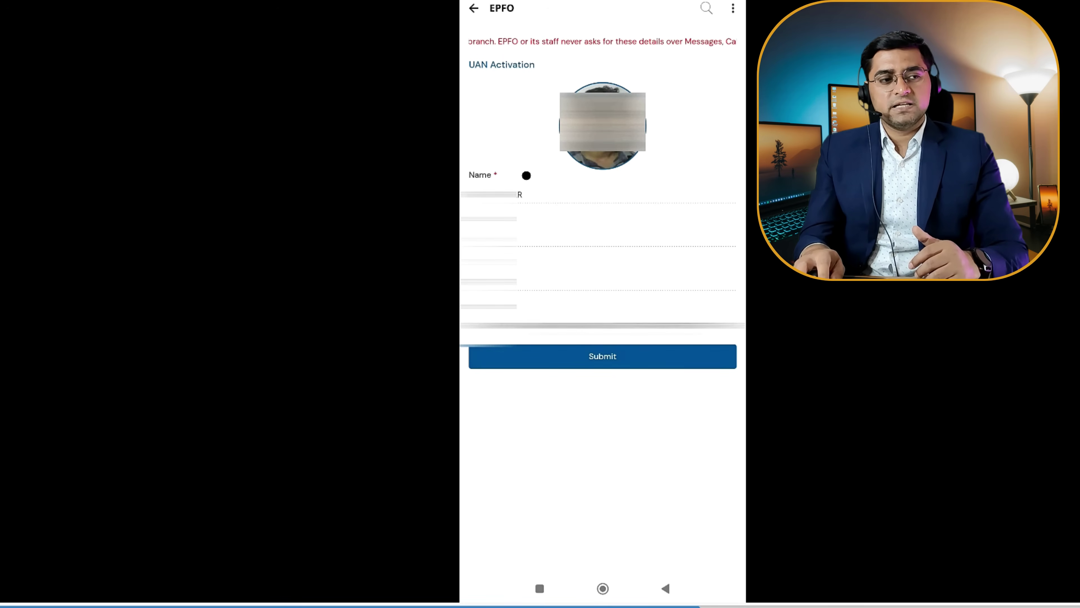
Step: Mark the member detail fields on the UAN Activation screen with a bracket and an arrow, and clear the marks
{"action": "mouse_move", "coordinate": [526, 175]}
{"action": "left_mouse_down"}
{"action": "mouse_move", "coordinate": [569, 271]}
{"action": "mouse_move", "coordinate": [569, 338]}
{"action": "mouse_move", "coordinate": [537, 335]}
{"action": "left_mouse_up"}
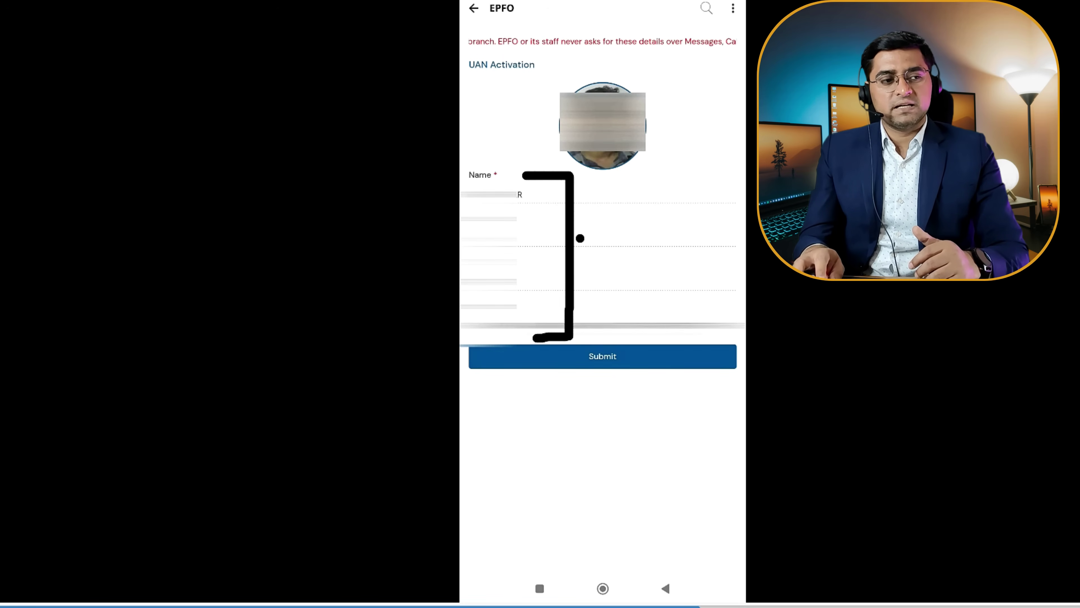
{"action": "mouse_move", "coordinate": [636, 242]}
{"action": "left_mouse_down"}
{"action": "mouse_move", "coordinate": [578, 250]}
{"action": "mouse_move", "coordinate": [604, 231]}
{"action": "mouse_move", "coordinate": [580, 250]}
{"action": "left_mouse_up"}
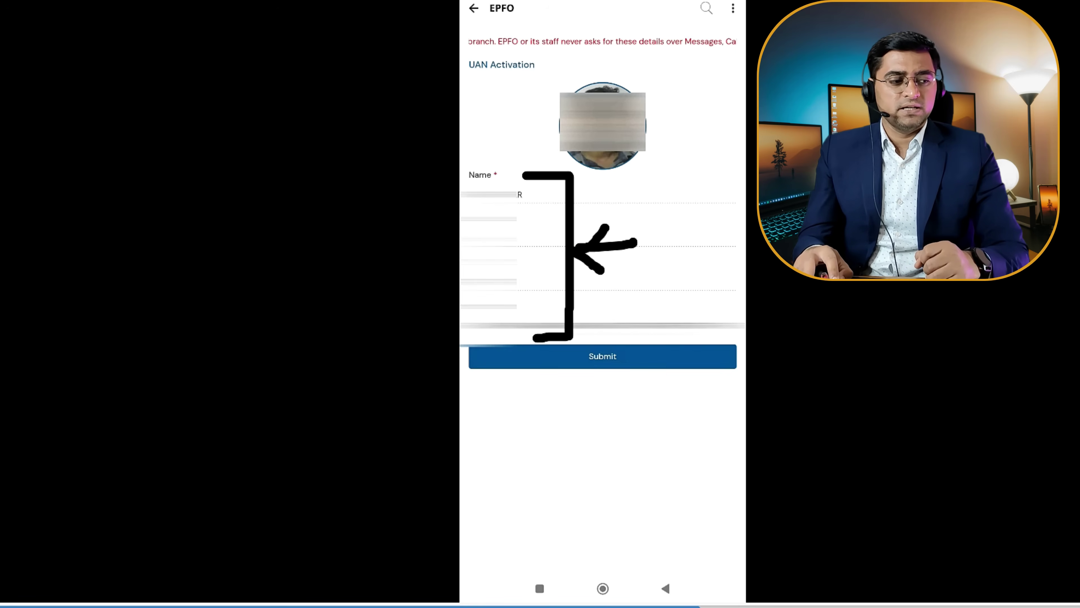
{"action": "key", "text": "Escape"}
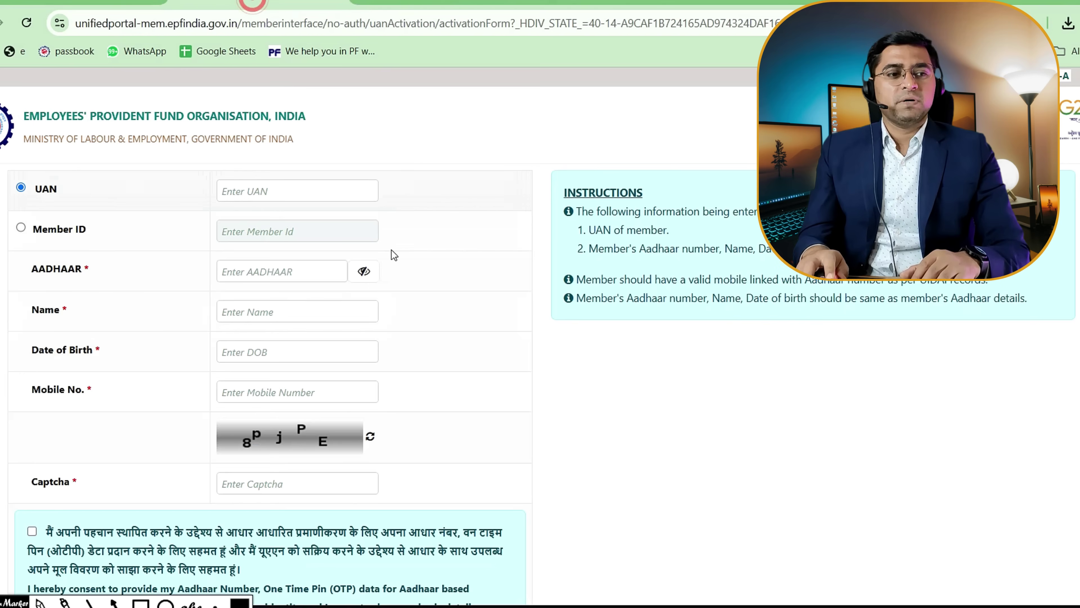
Step: Go from the UAN activation form to the EPFO member portal home page and open the Forgot Password form
{"action": "left_click", "coordinate": [77, 117]}
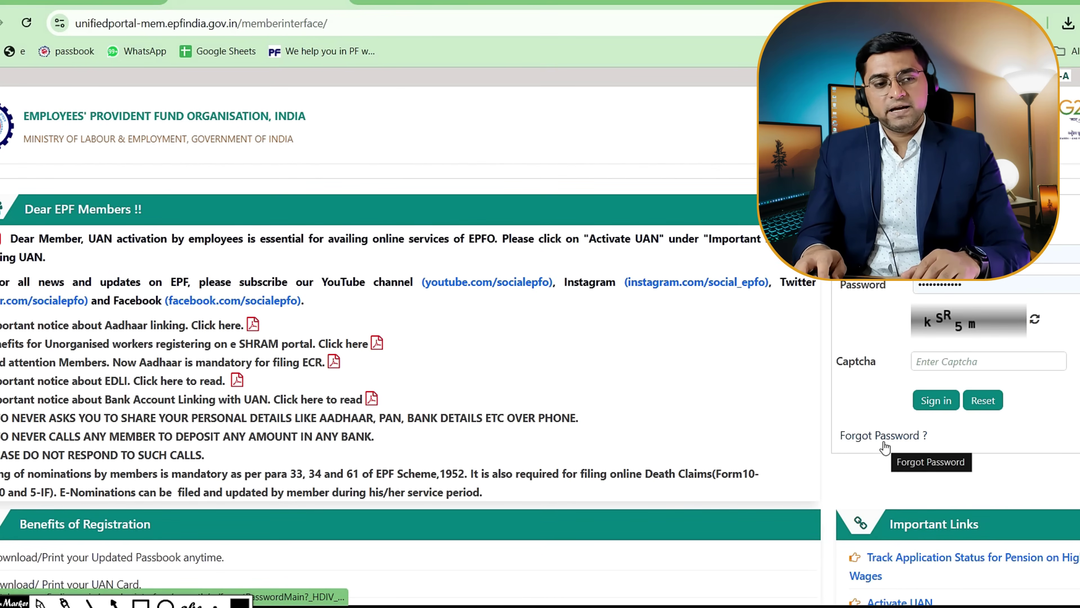
{"action": "left_click", "coordinate": [884, 443]}
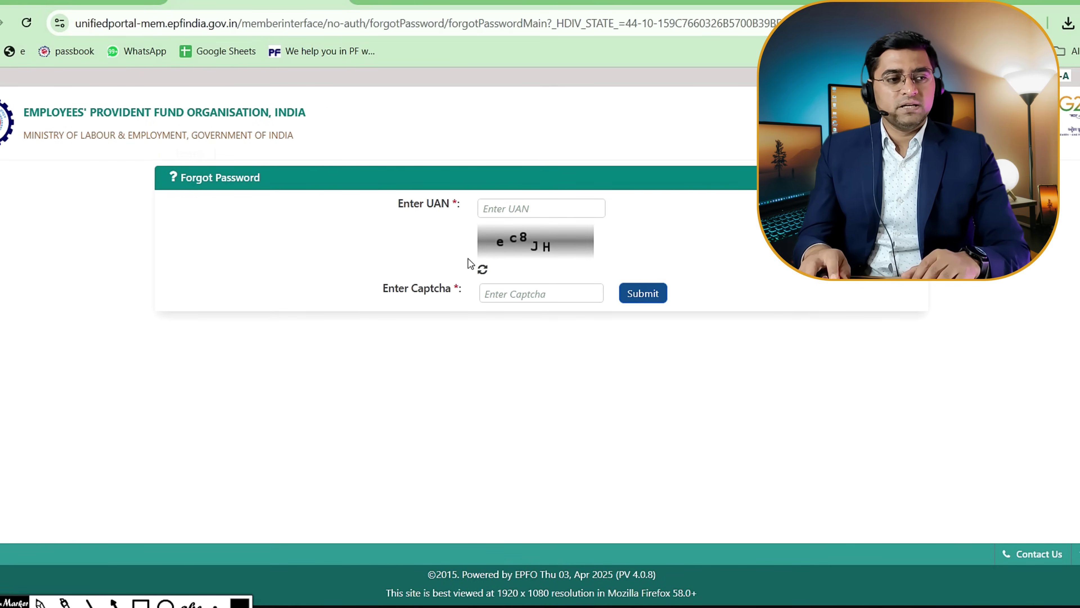
{"action": "left_click", "coordinate": [326, 200]}
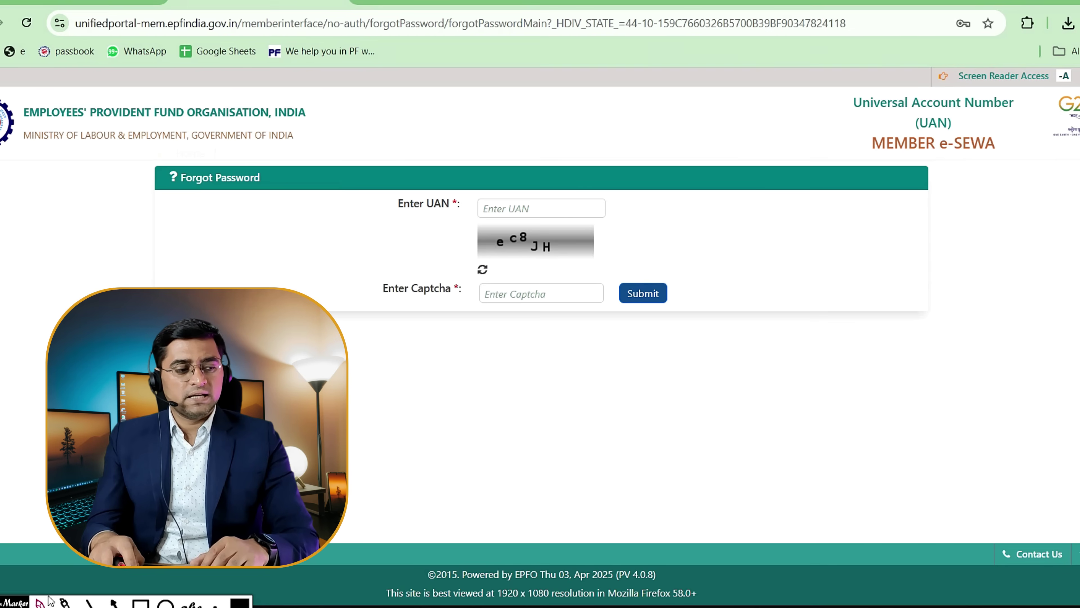
Step: Draw arrows pointing to the UAN and captcha fields with the screen marker, and clear them
{"action": "left_click", "coordinate": [41, 601]}
{"action": "mouse_move", "coordinate": [285, 226]}
{"action": "left_mouse_down"}
{"action": "mouse_move", "coordinate": [380, 203]}
{"action": "mouse_move", "coordinate": [395, 210]}
{"action": "mouse_move", "coordinate": [374, 224]}
{"action": "left_mouse_up"}
{"action": "left_click_drag", "start_coordinate": [338, 322], "coordinate": [389, 302]}
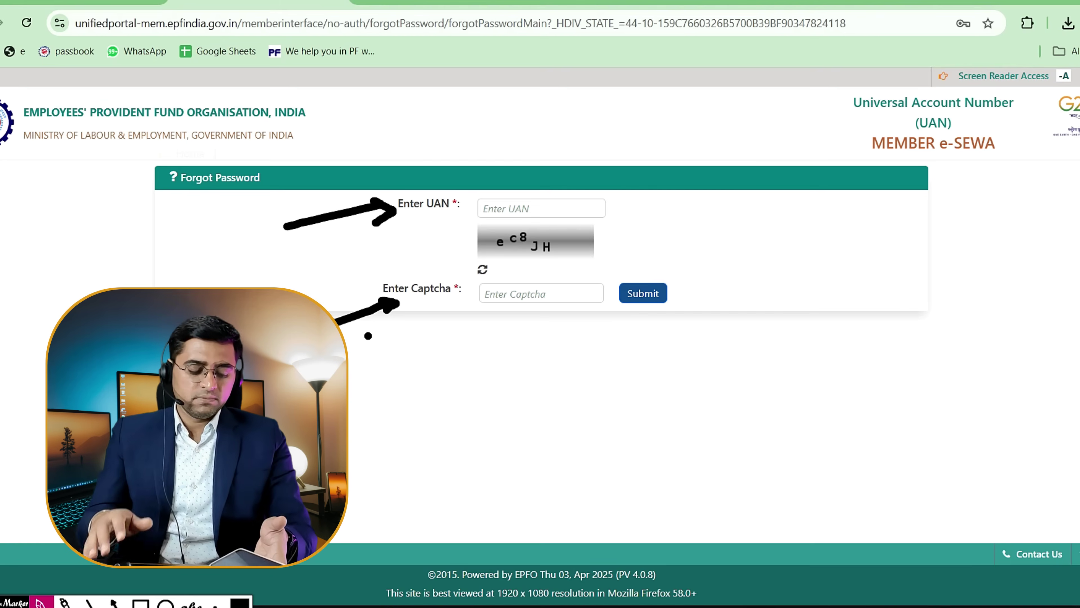
{"action": "key", "text": "Escape"}
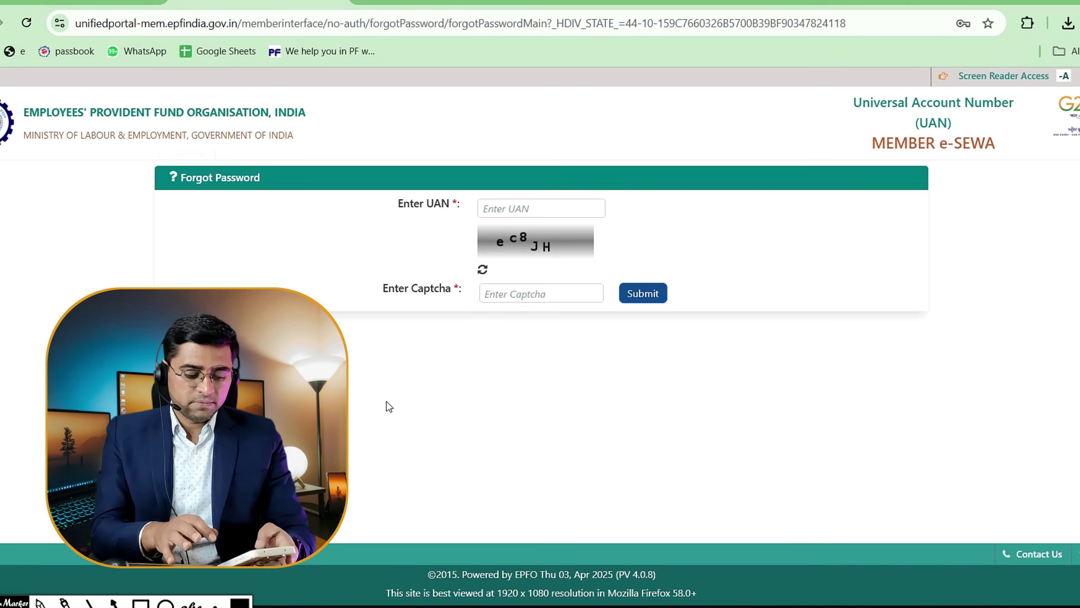
Step: Fill in the member's UAN and the displayed captcha on the Forgot Password form, and submit it
{"action": "left_click", "coordinate": [515, 209]}
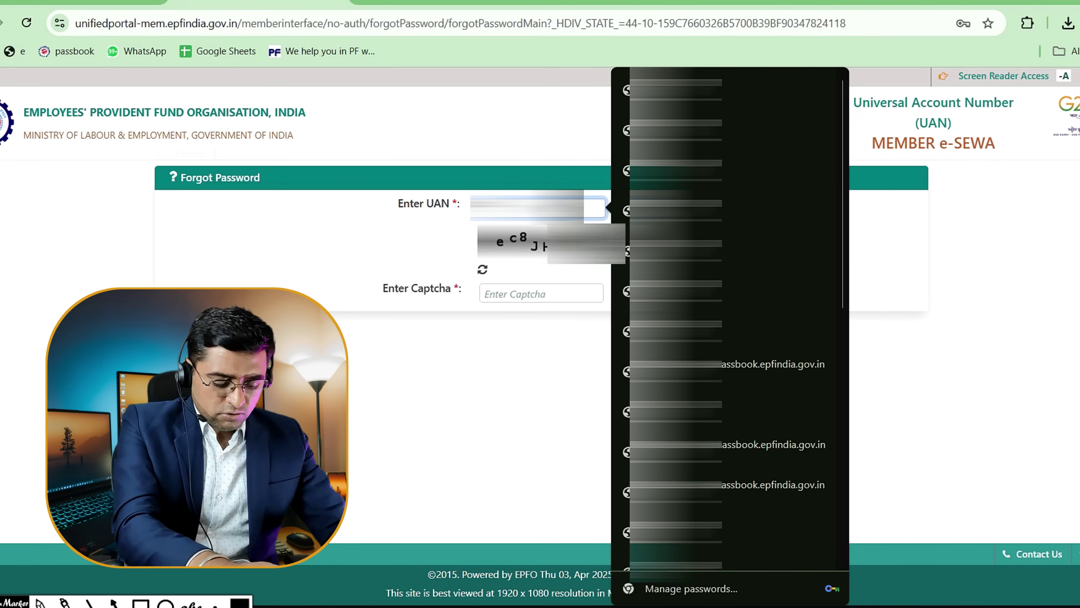
{"action": "key", "text": "ctrl+v"}
{"action": "key", "text": "Tab"}
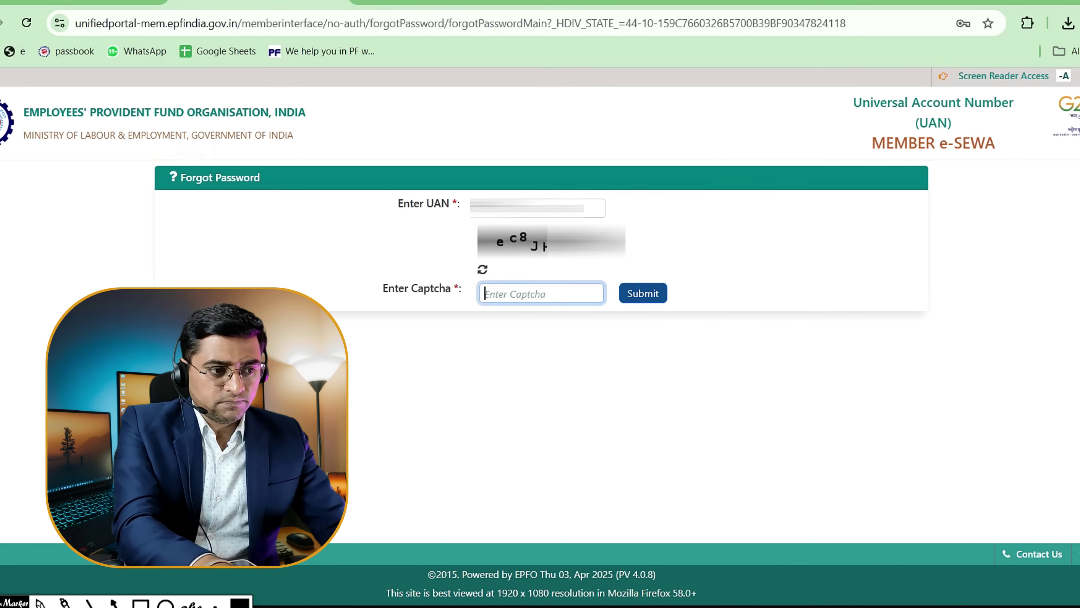
{"action": "type", "text": "ec8"}
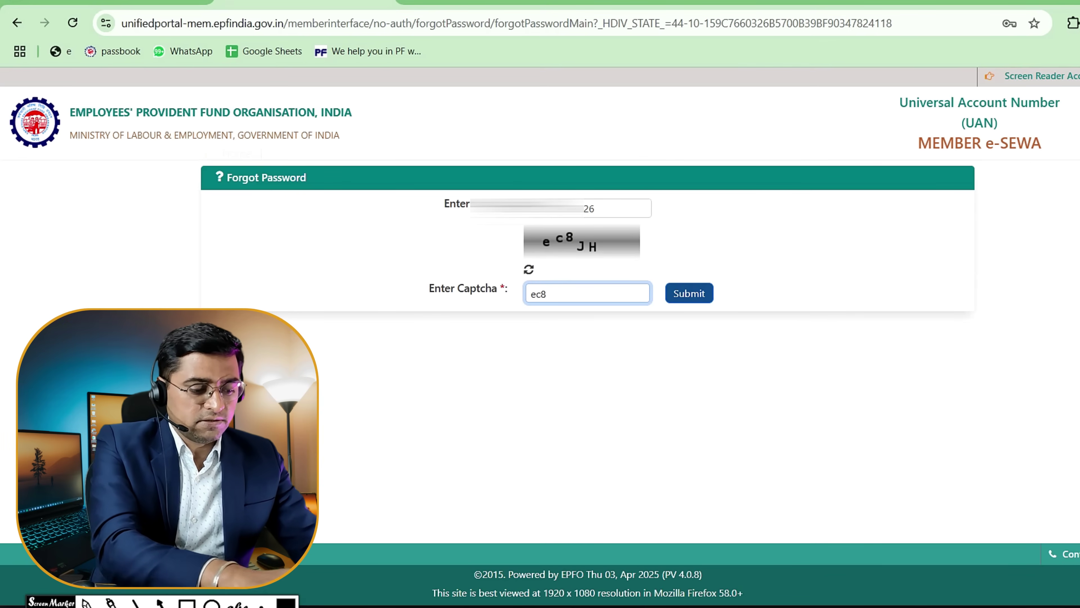
{"action": "type", "text": "JH"}
{"action": "key", "text": "Return"}
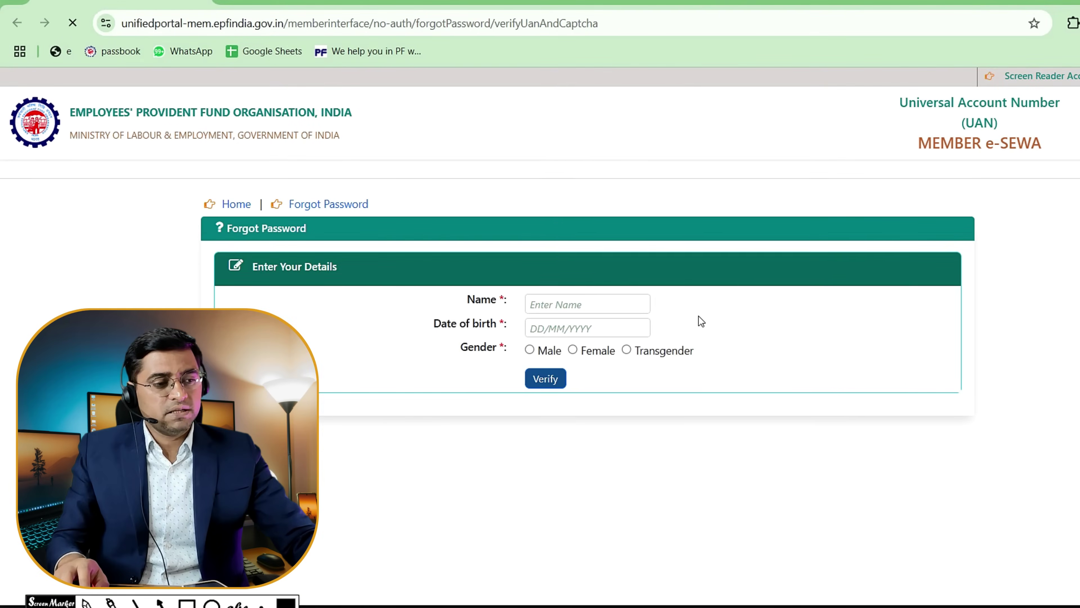
Step: Mark the Name, Date of birth and Gender fields with the pen, and handwrite 19 and 18 beside the form
{"action": "left_click", "coordinate": [86, 602]}
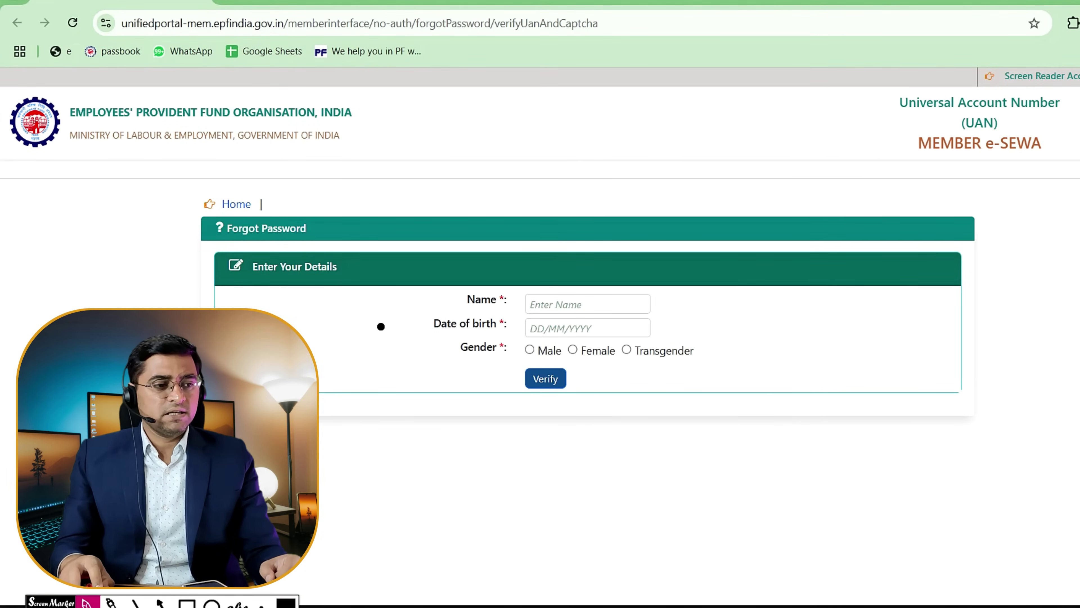
{"action": "left_click_drag", "start_coordinate": [397, 301], "coordinate": [452, 301]}
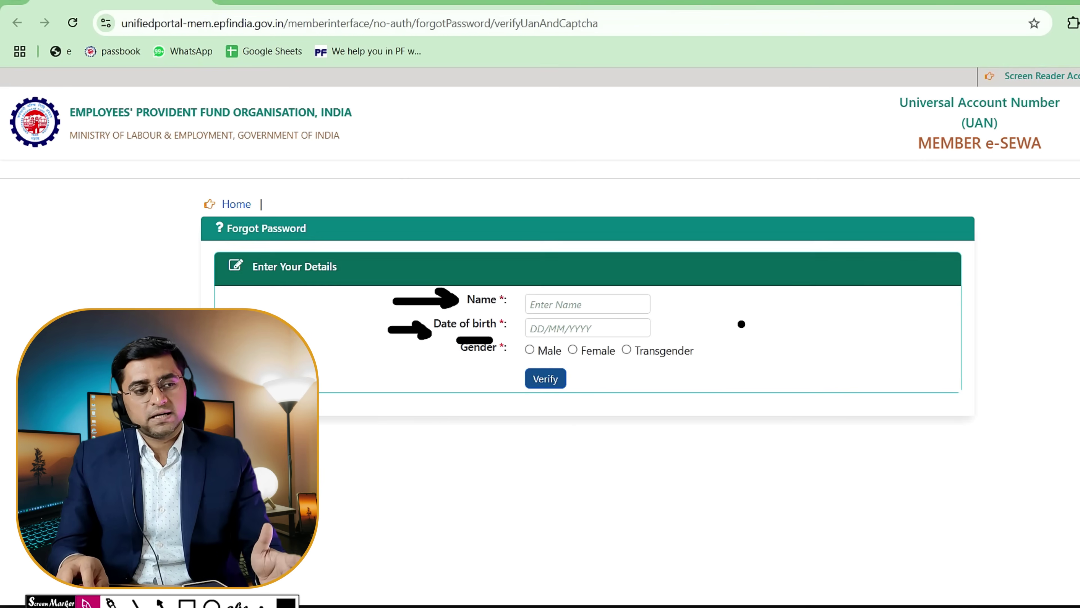
{"action": "mouse_move", "coordinate": [666, 337]}
{"action": "left_mouse_down"}
{"action": "mouse_move", "coordinate": [715, 324]}
{"action": "mouse_move", "coordinate": [724, 352]}
{"action": "left_mouse_up"}
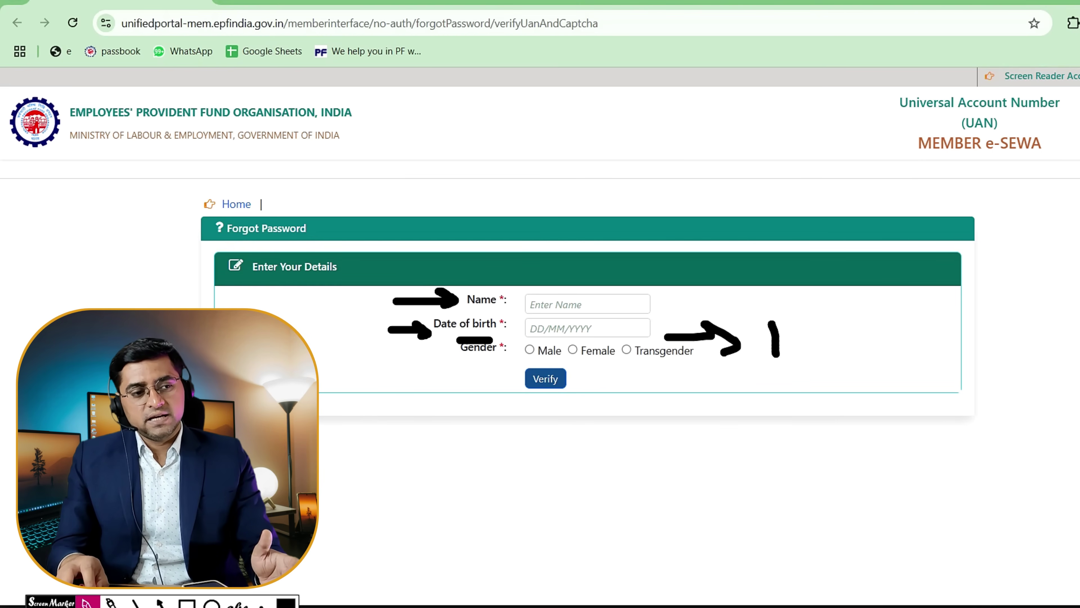
{"action": "mouse_move", "coordinate": [805, 340]}
{"action": "left_mouse_down"}
{"action": "mouse_move", "coordinate": [811, 325]}
{"action": "mouse_move", "coordinate": [829, 370]}
{"action": "left_mouse_up"}
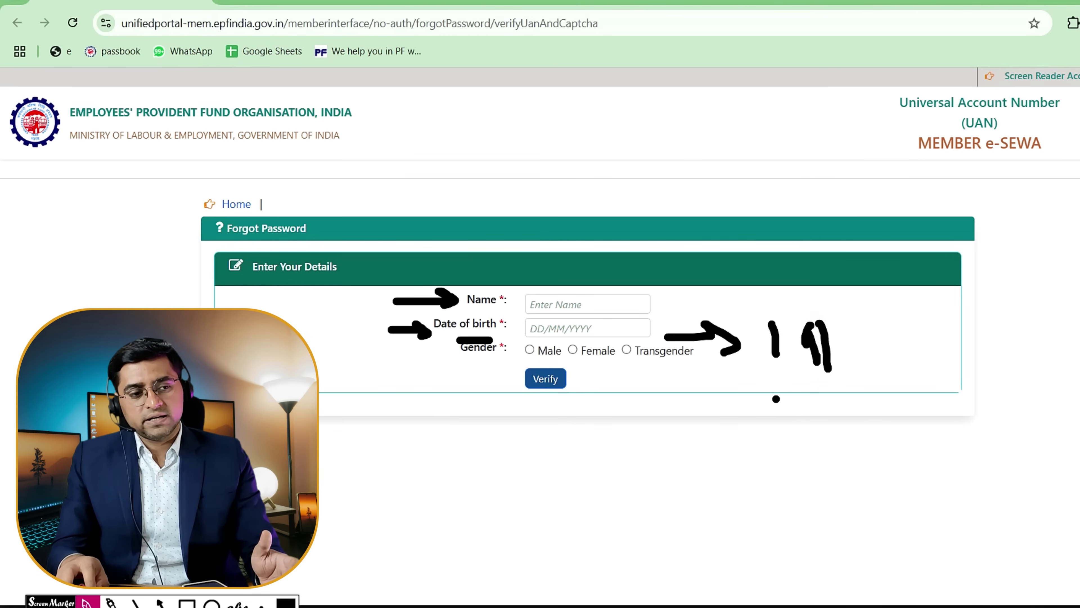
{"action": "left_click_drag", "start_coordinate": [800, 403], "coordinate": [824, 425]}
Step: Circle the Verify option, add arrows and a rectangle above the form, and erase all pen marks
{"action": "mouse_move", "coordinate": [695, 279]}
{"action": "left_mouse_down"}
{"action": "mouse_move", "coordinate": [716, 316]}
{"action": "mouse_move", "coordinate": [735, 293]}
{"action": "left_mouse_up"}
{"action": "mouse_move", "coordinate": [548, 357]}
{"action": "left_mouse_down"}
{"action": "mouse_move", "coordinate": [501, 386]}
{"action": "mouse_move", "coordinate": [463, 352]}
{"action": "left_mouse_up"}
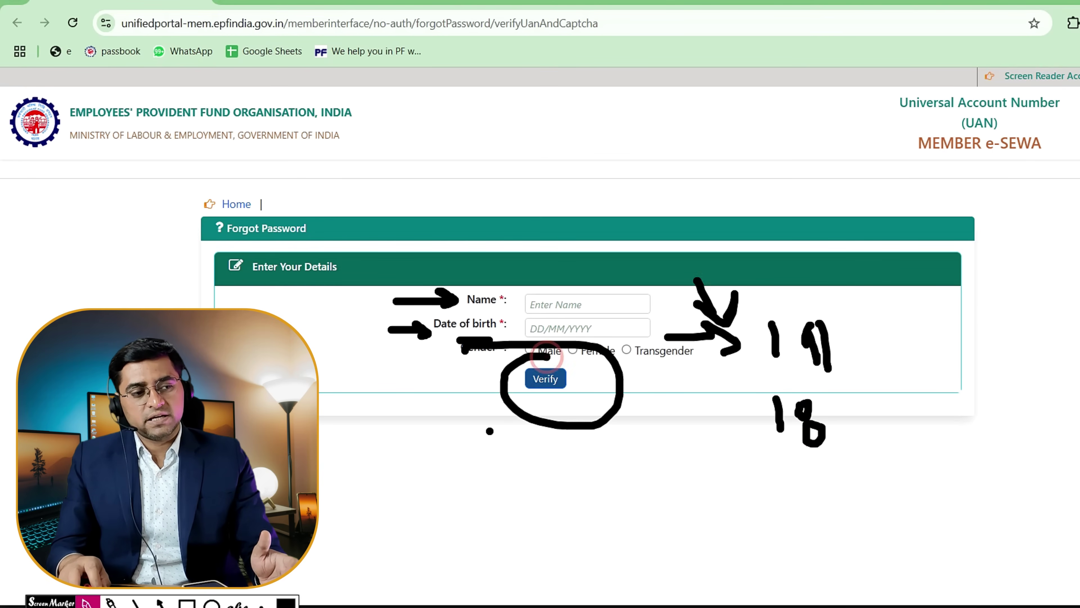
{"action": "mouse_move", "coordinate": [370, 468]}
{"action": "left_mouse_down"}
{"action": "mouse_move", "coordinate": [493, 438]}
{"action": "mouse_move", "coordinate": [442, 485]}
{"action": "left_mouse_up"}
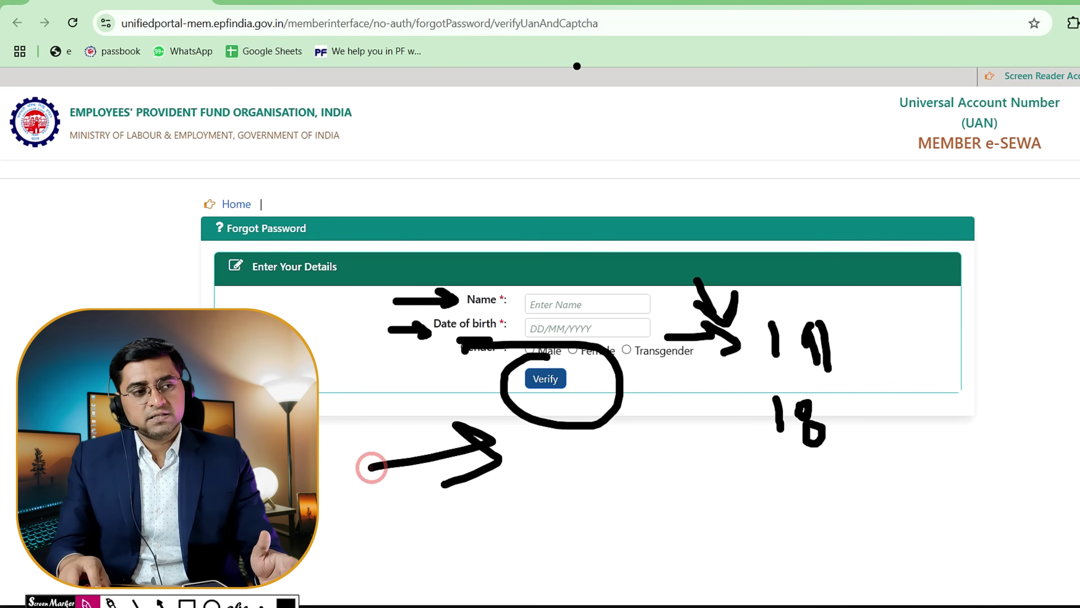
{"action": "mouse_move", "coordinate": [526, 144]}
{"action": "left_mouse_down"}
{"action": "mouse_move", "coordinate": [531, 206]}
{"action": "mouse_move", "coordinate": [717, 128]}
{"action": "mouse_move", "coordinate": [595, 217]}
{"action": "left_mouse_up"}
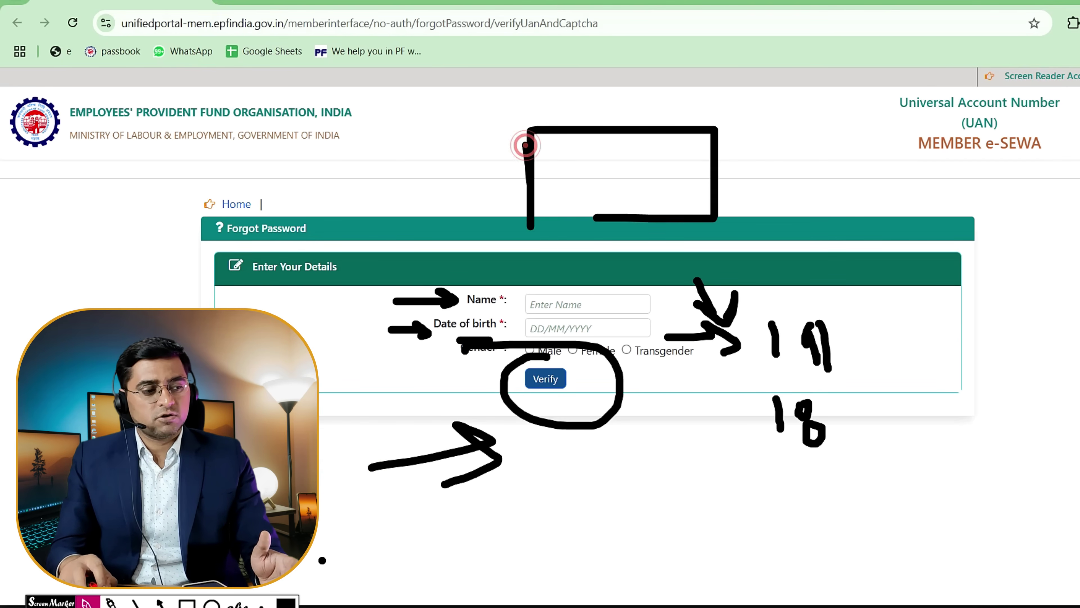
{"action": "right_click", "coordinate": [596, 217]}
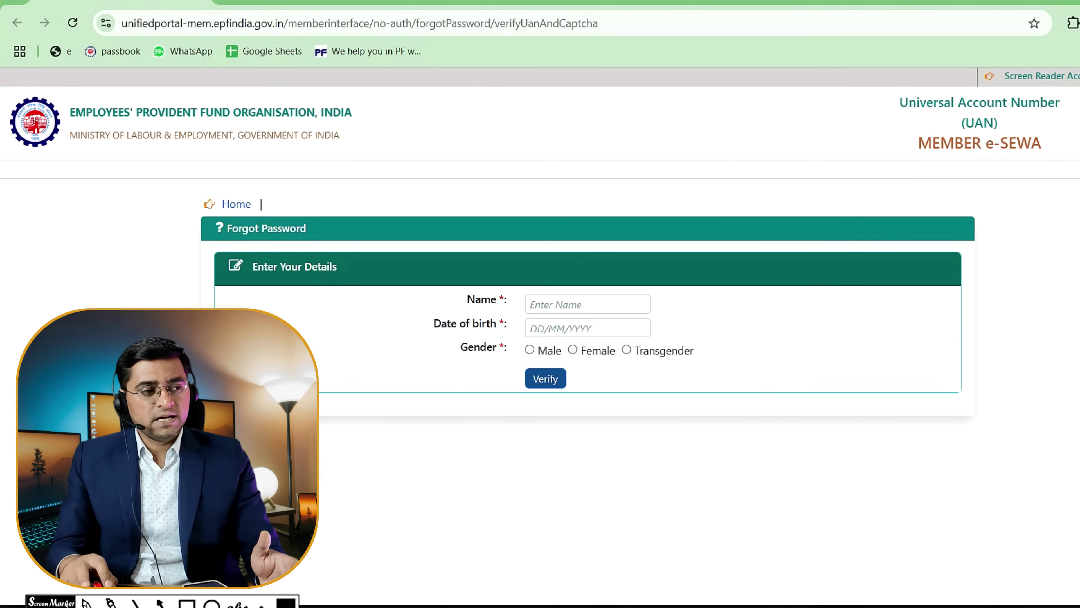
Step: Return to the member portal home page
{"action": "left_click", "coordinate": [236, 204]}
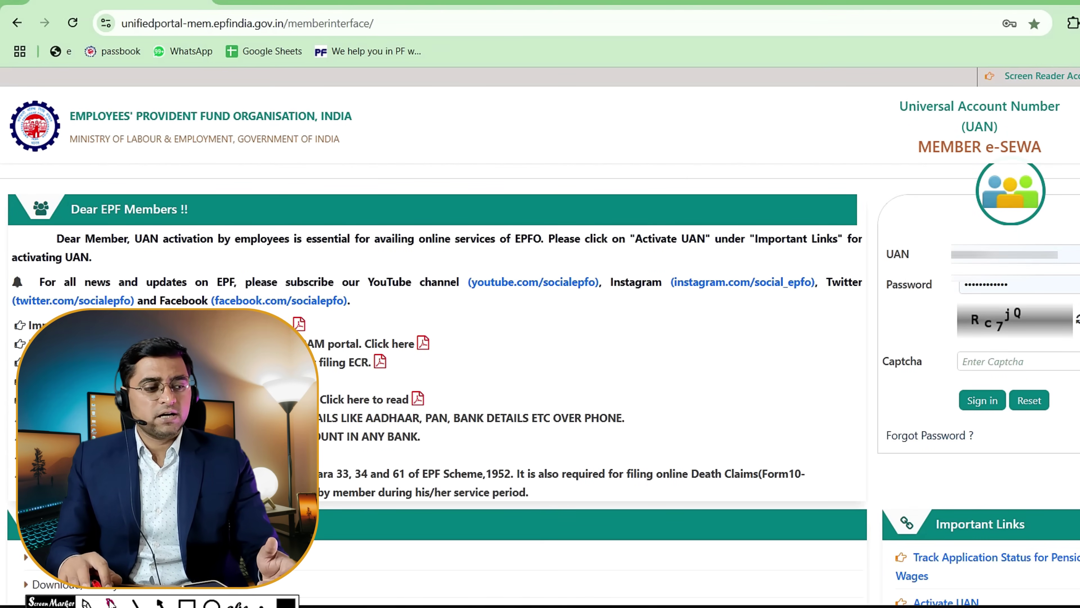
Step: Handwrite the date 1/10/2017 in large strokes across the notice area of the home page
{"action": "left_click_drag", "start_coordinate": [346, 208], "coordinate": [343, 300]}
{"action": "left_click_drag", "start_coordinate": [389, 200], "coordinate": [370, 343]}
{"action": "left_click_drag", "start_coordinate": [446, 225], "coordinate": [442, 296]}
{"action": "left_click_drag", "start_coordinate": [467, 244], "coordinate": [479, 253]}
{"action": "left_click_drag", "start_coordinate": [584, 178], "coordinate": [560, 328]}
{"action": "mouse_move", "coordinate": [593, 232]}
{"action": "left_mouse_down"}
{"action": "mouse_move", "coordinate": [680, 287]}
{"action": "mouse_move", "coordinate": [685, 272]}
{"action": "left_mouse_up"}
{"action": "left_click_drag", "start_coordinate": [743, 236], "coordinate": [748, 312]}
{"action": "left_click_drag", "start_coordinate": [755, 293], "coordinate": [821, 283]}
{"action": "mouse_move", "coordinate": [785, 251]}
{"action": "left_mouse_down"}
{"action": "mouse_move", "coordinate": [835, 255]}
{"action": "mouse_move", "coordinate": [819, 341]}
{"action": "left_mouse_up"}
{"action": "left_click_drag", "start_coordinate": [803, 285], "coordinate": [872, 285]}
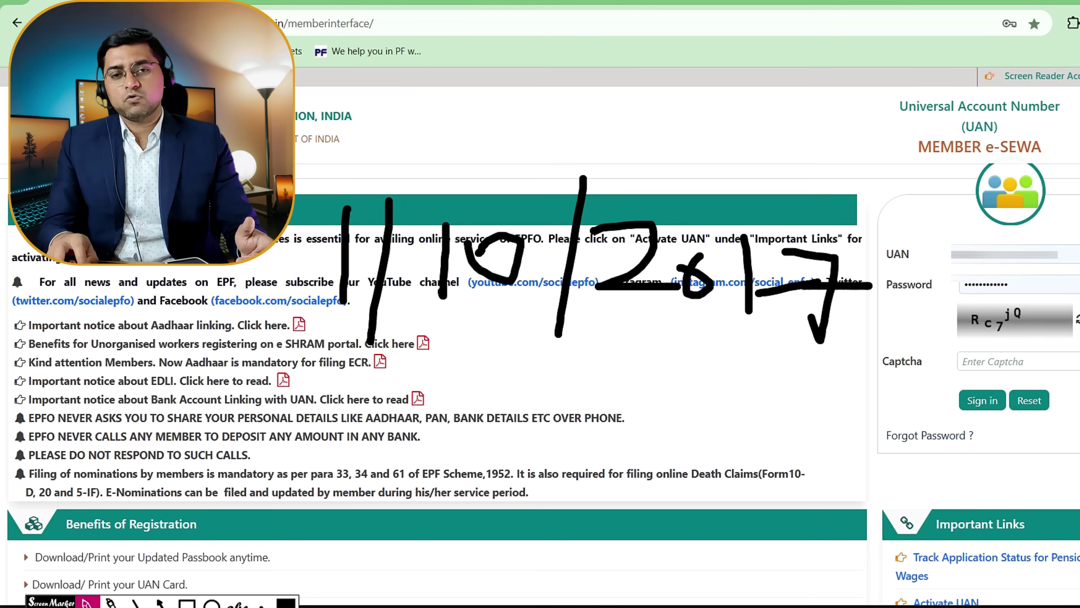
Step: Frame the handwritten date, write 70 beside it, point an arrow at the frame, and erase all the markings
{"action": "mouse_move", "coordinate": [303, 272]}
{"action": "left_mouse_down"}
{"action": "mouse_move", "coordinate": [413, 381]}
{"action": "mouse_move", "coordinate": [863, 372]}
{"action": "mouse_move", "coordinate": [851, 178]}
{"action": "mouse_move", "coordinate": [415, 155]}
{"action": "mouse_move", "coordinate": [292, 268]}
{"action": "mouse_move", "coordinate": [310, 313]}
{"action": "left_mouse_up"}
{"action": "mouse_move", "coordinate": [28, 295]}
{"action": "left_mouse_down"}
{"action": "mouse_move", "coordinate": [91, 293]}
{"action": "mouse_move", "coordinate": [79, 419]}
{"action": "left_mouse_up"}
{"action": "mouse_move", "coordinate": [36, 367]}
{"action": "left_mouse_down"}
{"action": "mouse_move", "coordinate": [204, 408]}
{"action": "mouse_move", "coordinate": [161, 344]}
{"action": "left_mouse_up"}
{"action": "left_click_drag", "start_coordinate": [76, 437], "coordinate": [178, 436]}
{"action": "mouse_move", "coordinate": [589, 74]}
{"action": "left_mouse_down"}
{"action": "mouse_move", "coordinate": [606, 147]}
{"action": "mouse_move", "coordinate": [627, 115]}
{"action": "left_mouse_up"}
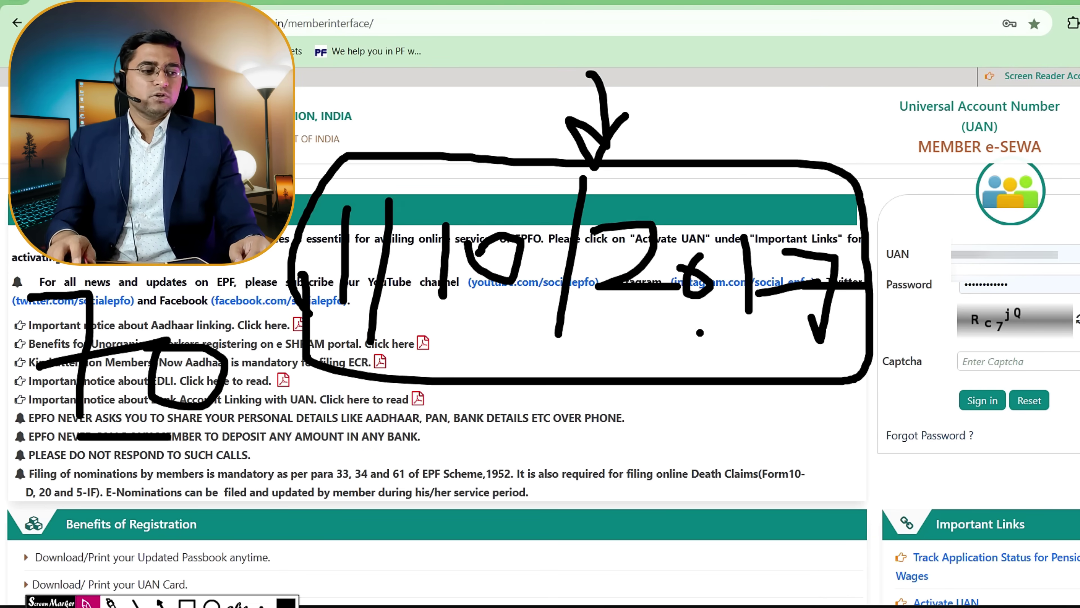
{"action": "right_click", "coordinate": [652, 250]}
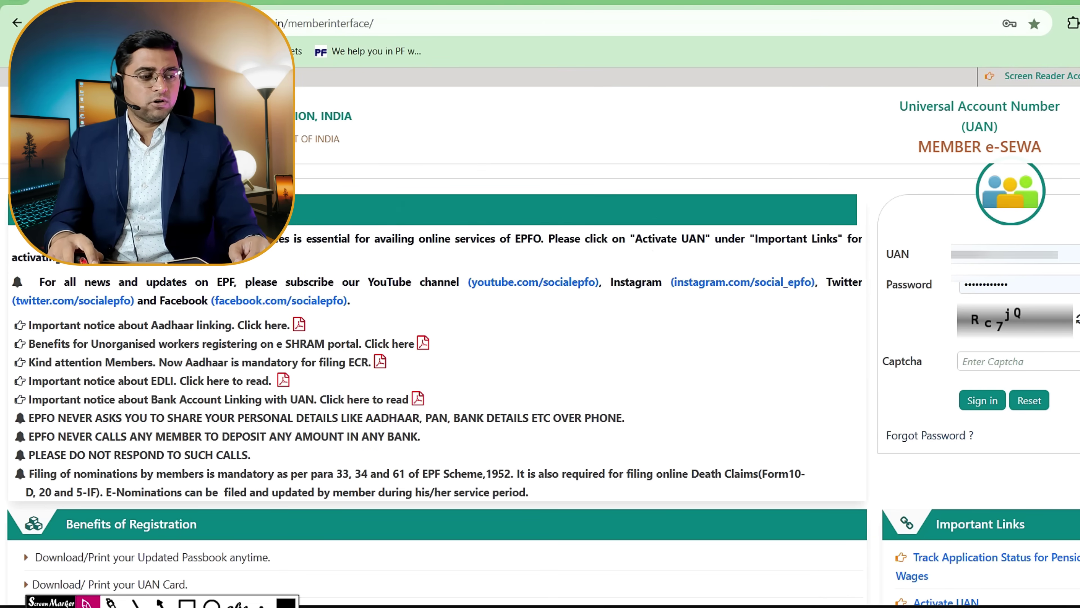
Step: Switch to the browser window with the Forgot Password page and bring up the OnlinePFConsultant channel's Videos page on YouTube
{"action": "mouse_move", "coordinate": [482, 596]}
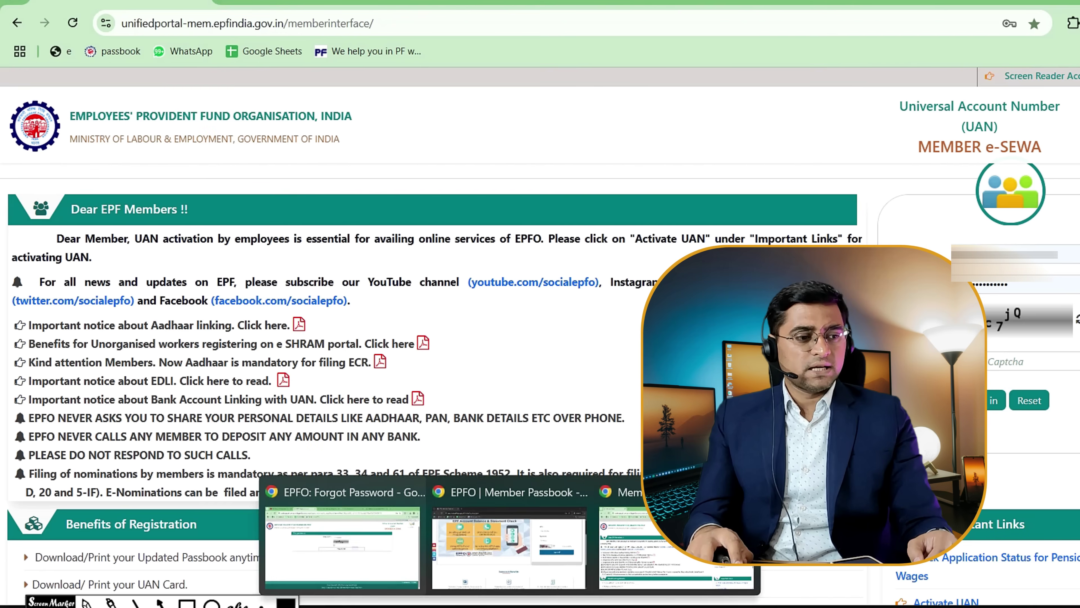
{"action": "left_click", "coordinate": [362, 553]}
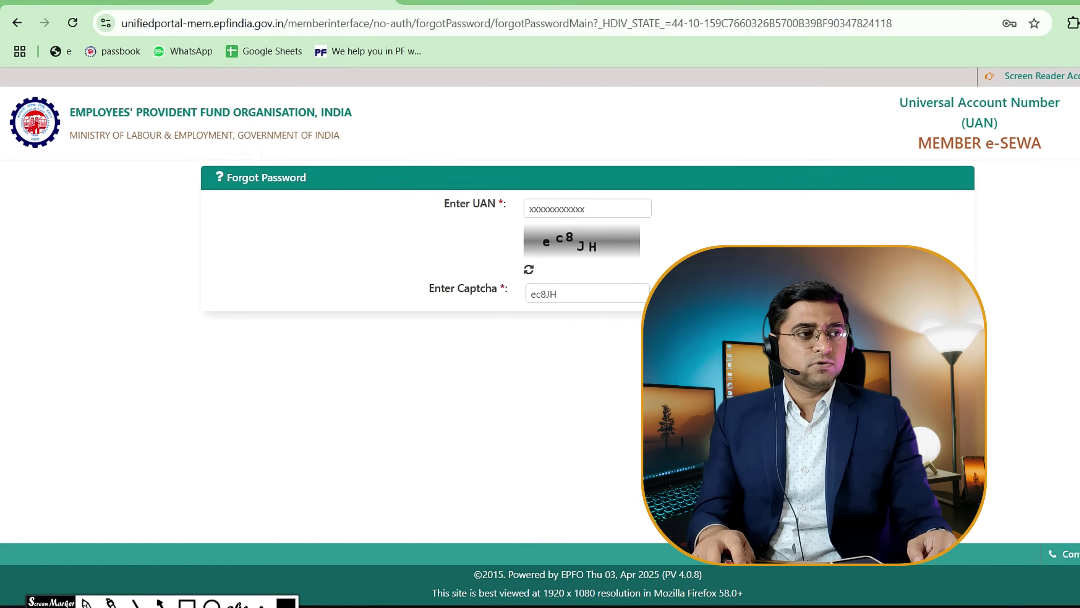
{"action": "left_click", "coordinate": [122, 1]}
{"action": "mouse_move", "coordinate": [374, 283]}
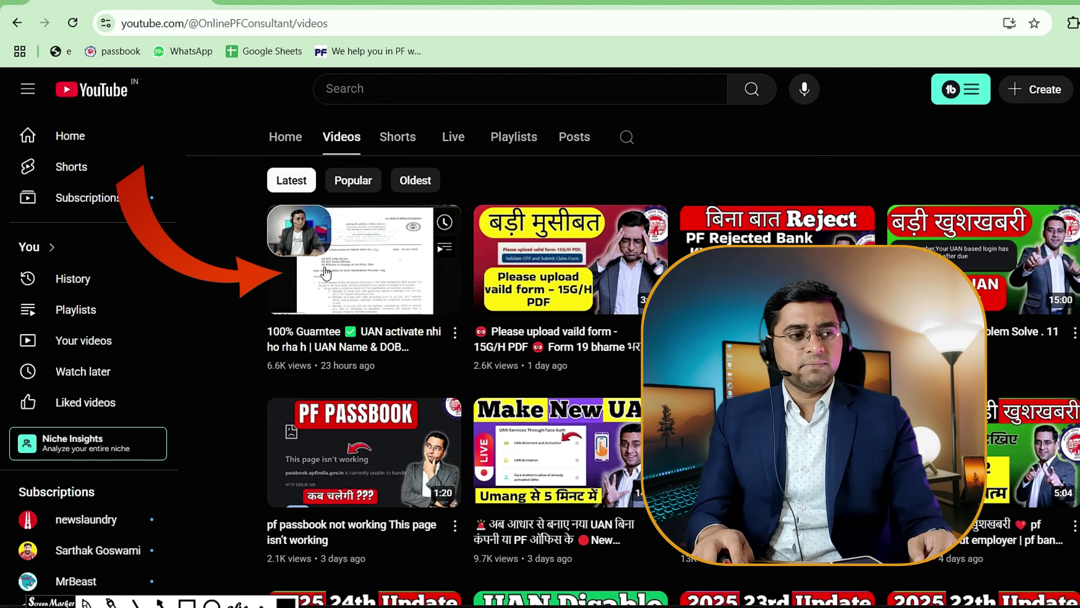